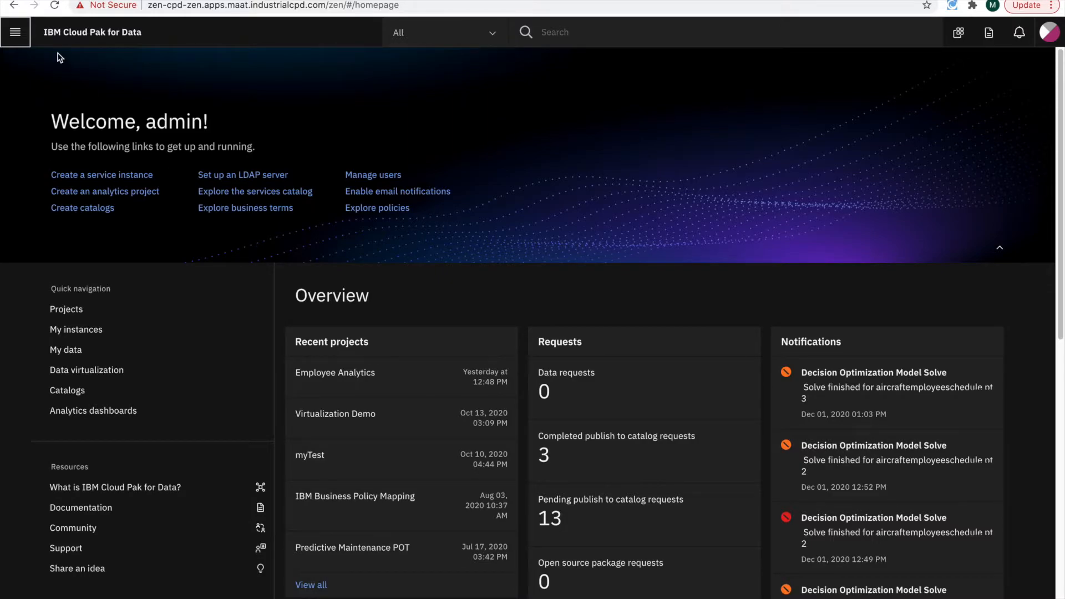
# Step: Open the platform's Connections page and review the existing connections and the connection types available for a new connection
pyautogui.click(15, 32)
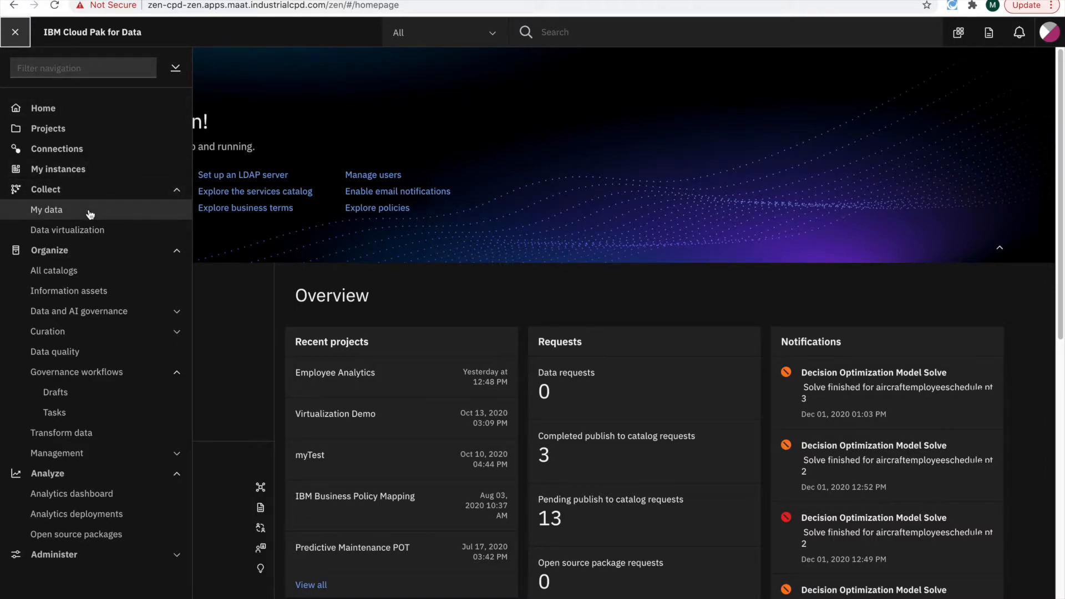
pyautogui.click(57, 149)
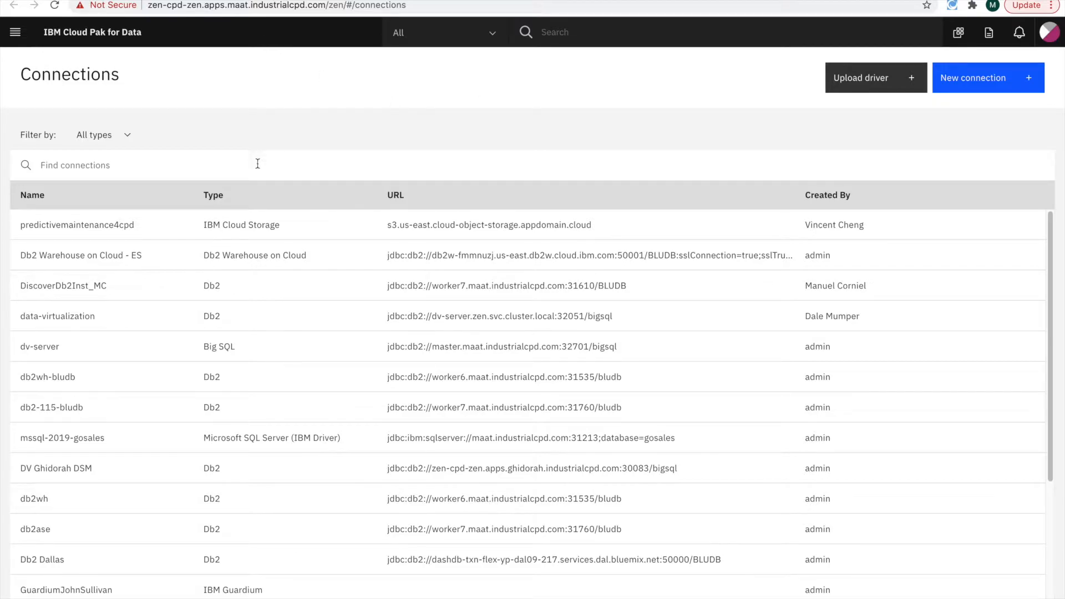
pyautogui.scroll(-1, 928, 385)
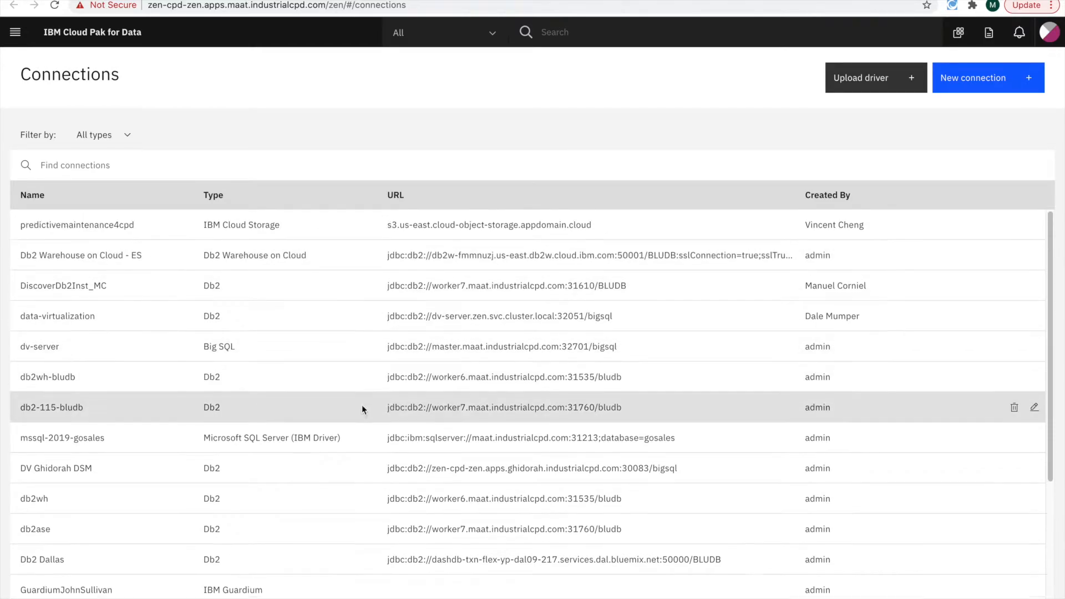
pyautogui.scroll(-3, 374, 433)
pyautogui.scroll(-4, 375, 433)
pyautogui.scroll(7, 367, 438)
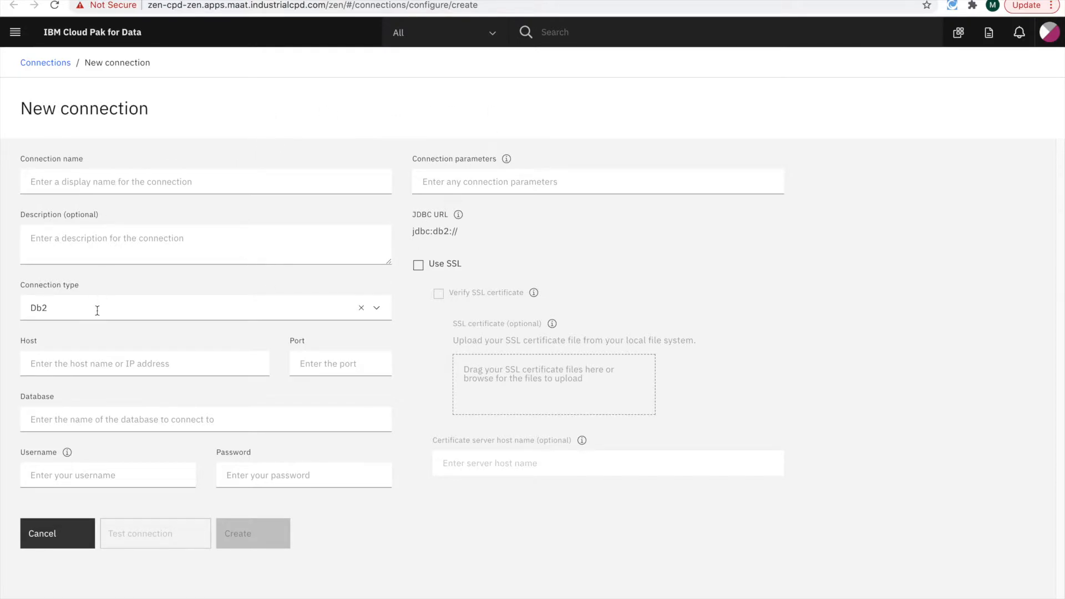
pyautogui.click(60, 308)
pyautogui.click(434, 351)
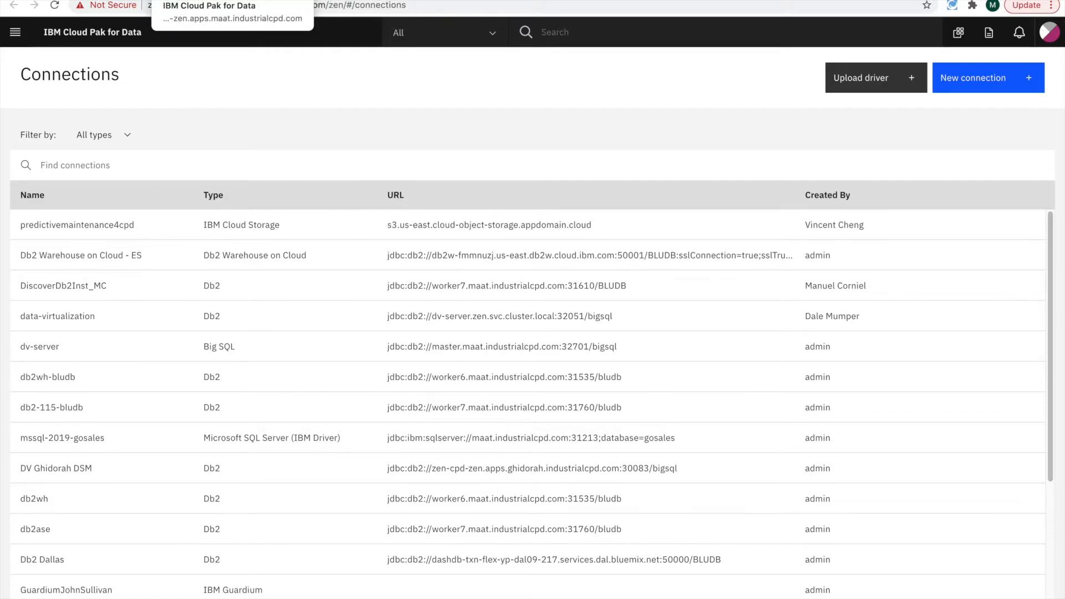
# Step: Open the Virtualize page of Data virtualization to list the tables available from the data sources
pyautogui.click(15, 33)
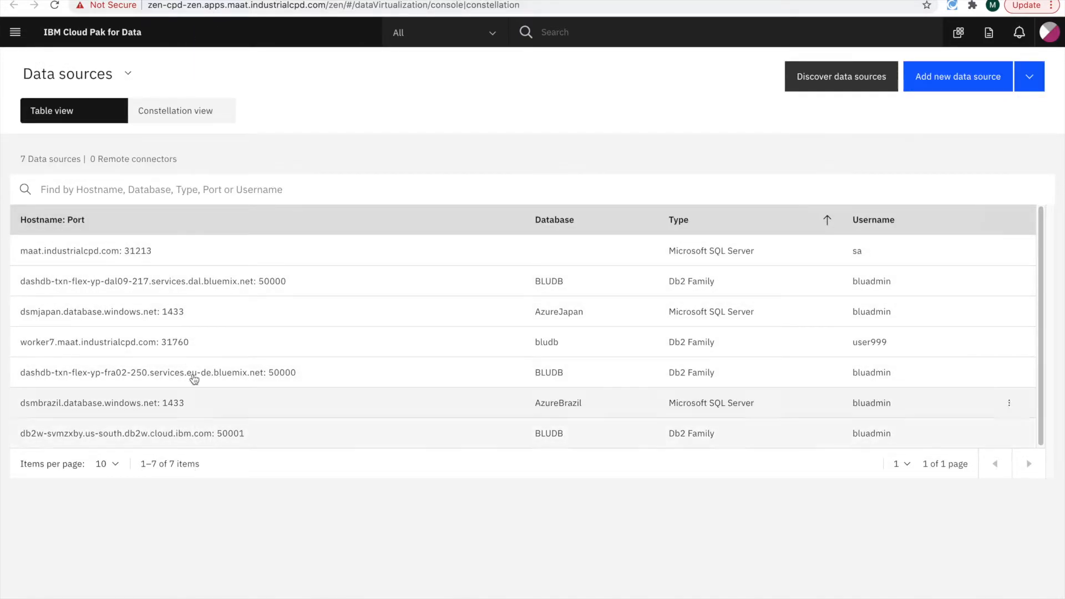
pyautogui.click(128, 74)
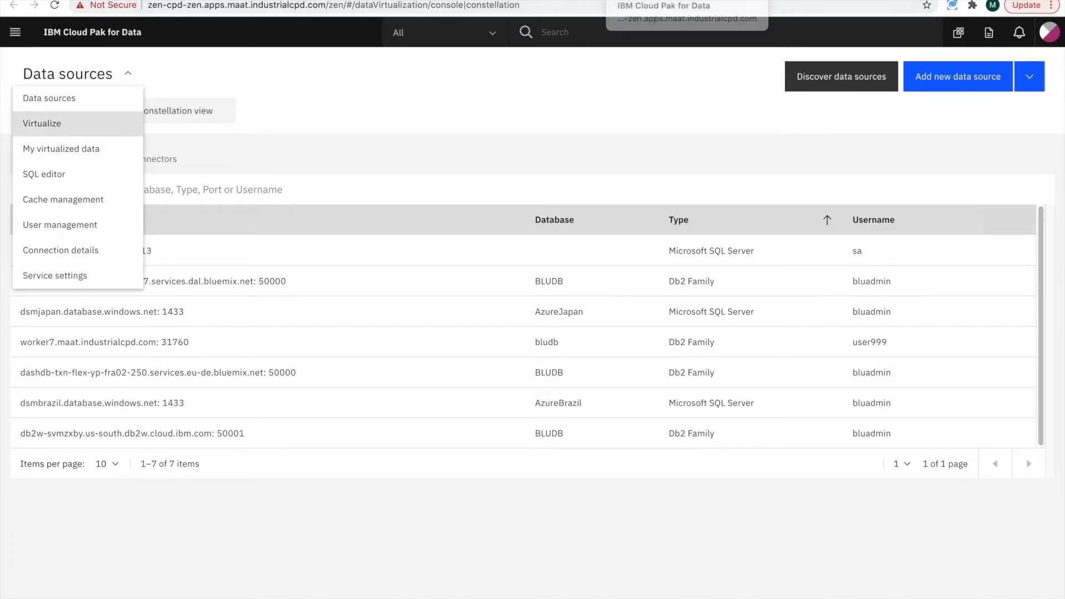
pyautogui.click(659, 1)
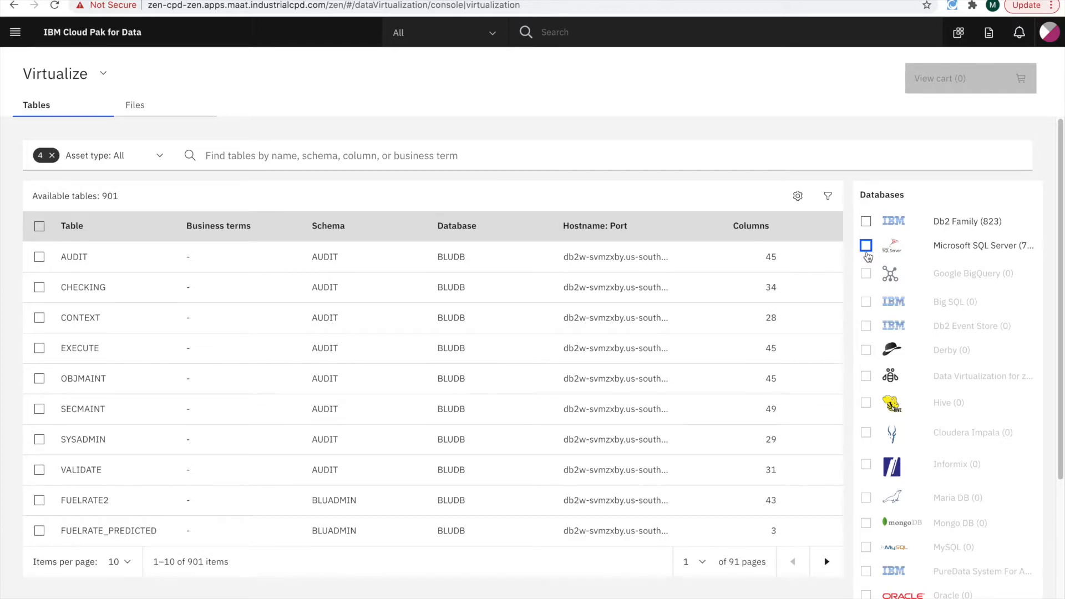
# Step: Filter the available tables to Microsoft SQL Server and add the INVENTORY_LEVELS table to the cart
pyautogui.click(866, 247)
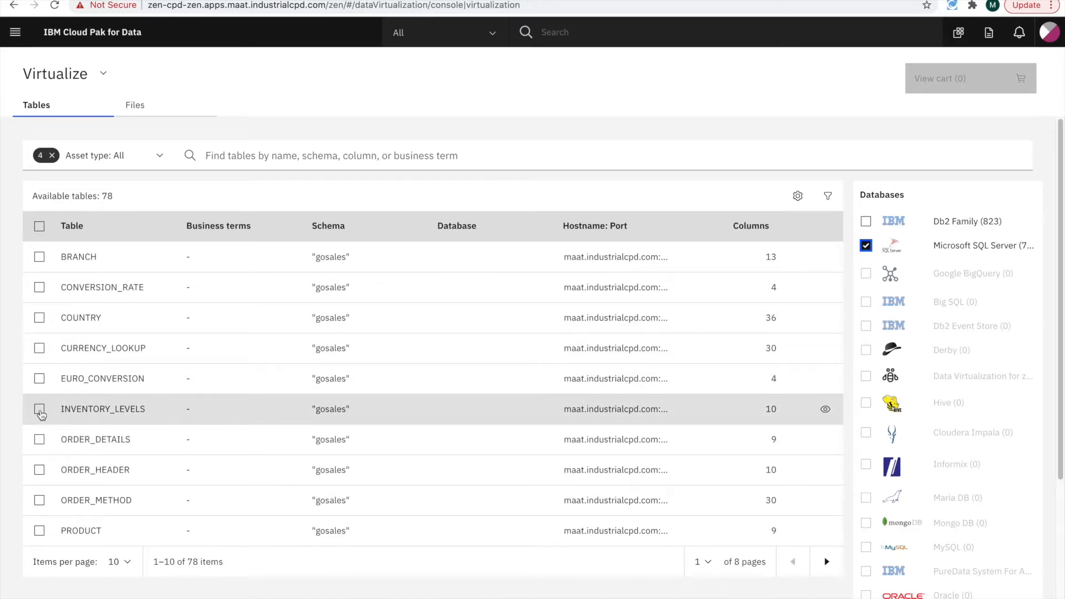
pyautogui.click(40, 411)
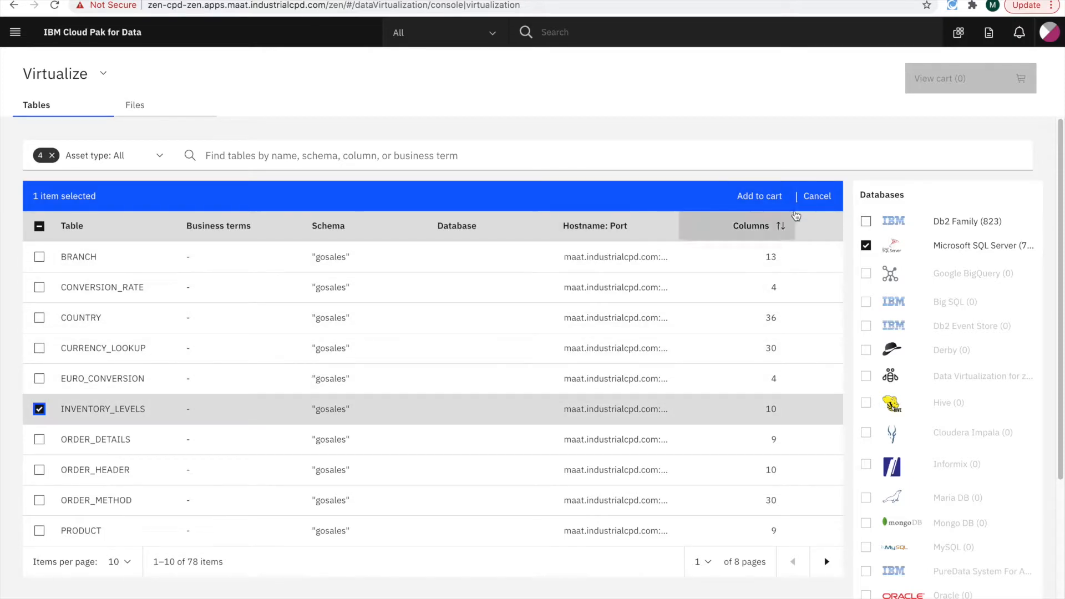
pyautogui.click(775, 206)
# Step: Review the cart, assign the INVENTORY_LEVELS table to the Virtualization Demo project, and virtualize it
pyautogui.click(938, 89)
pyautogui.click(112, 206)
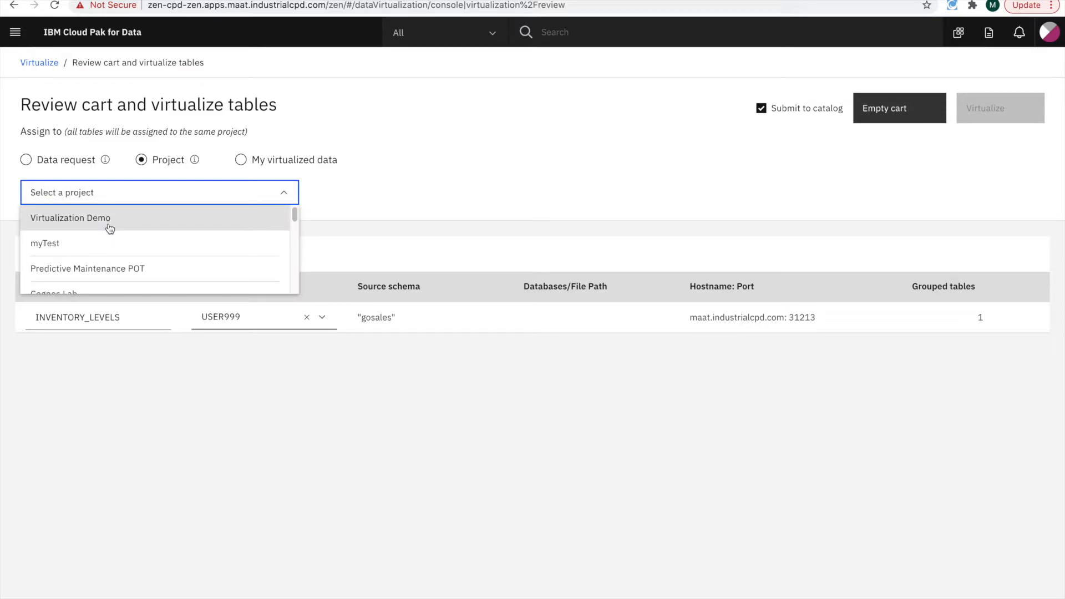
pyautogui.click(109, 227)
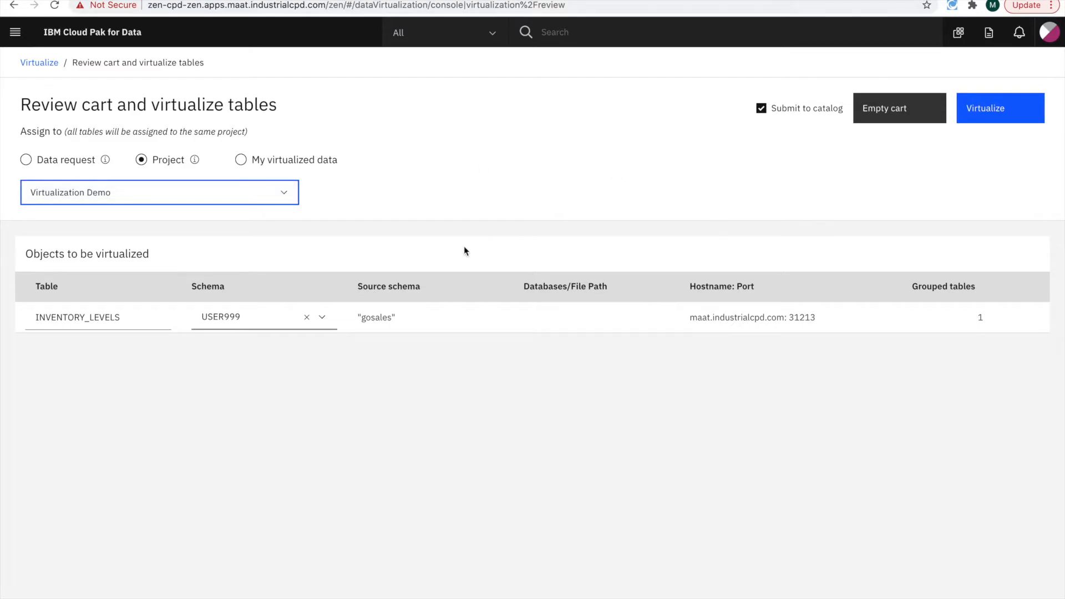
pyautogui.click(1002, 111)
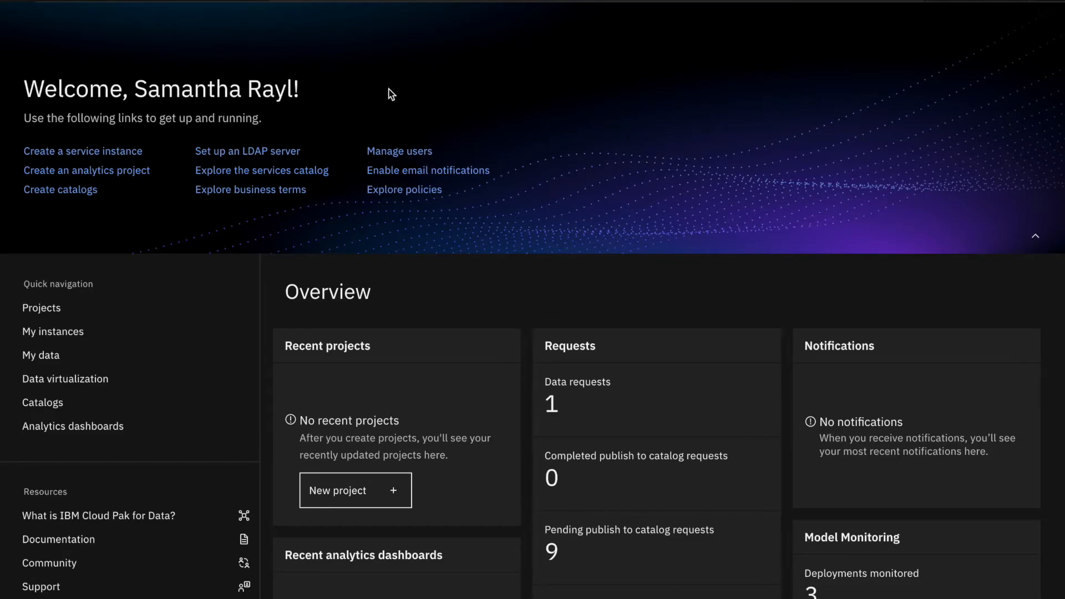
# Step: Open the Connection details page of Data virtualization
pyautogui.click(17, 1)
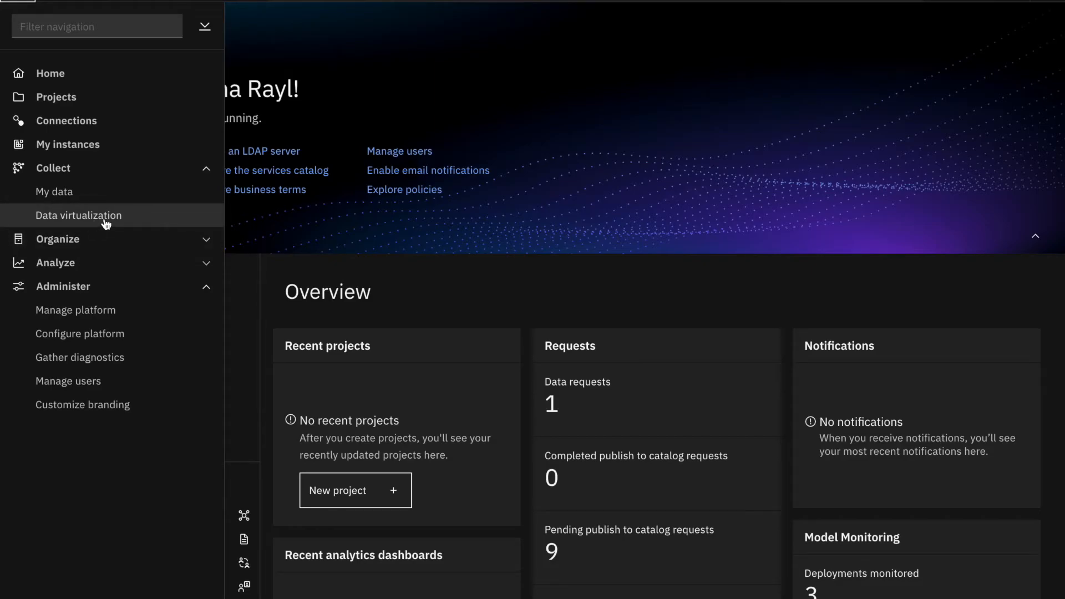
pyautogui.click(106, 223)
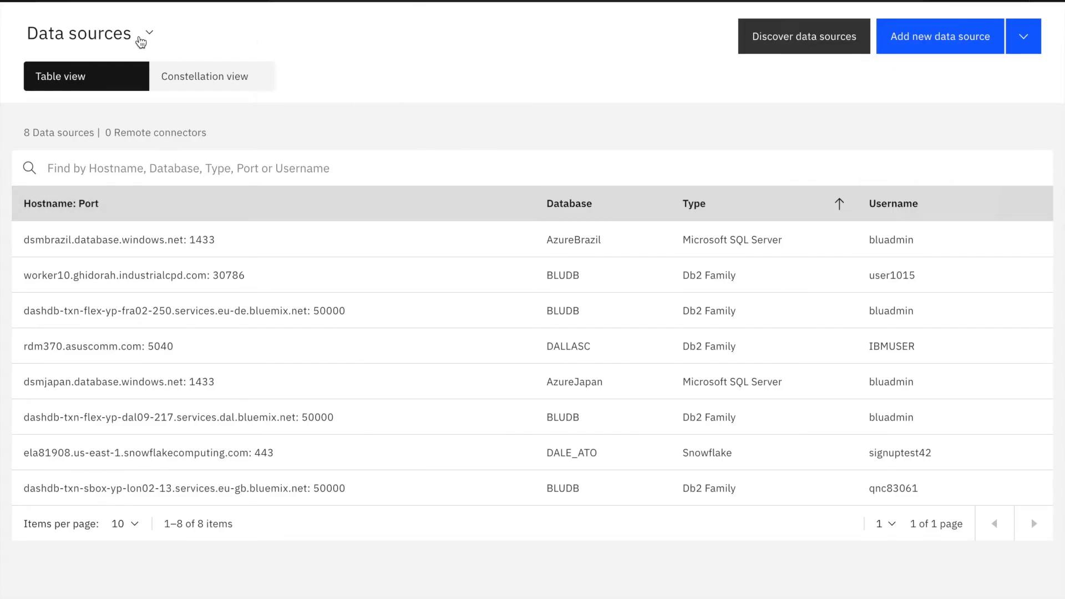
pyautogui.click(140, 39)
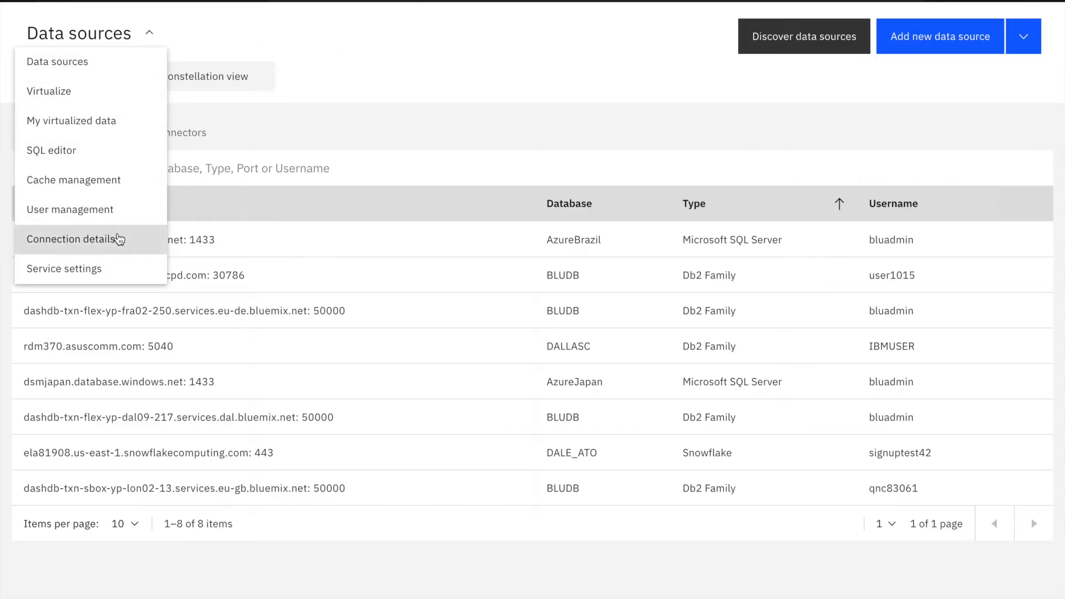
pyautogui.click(119, 238)
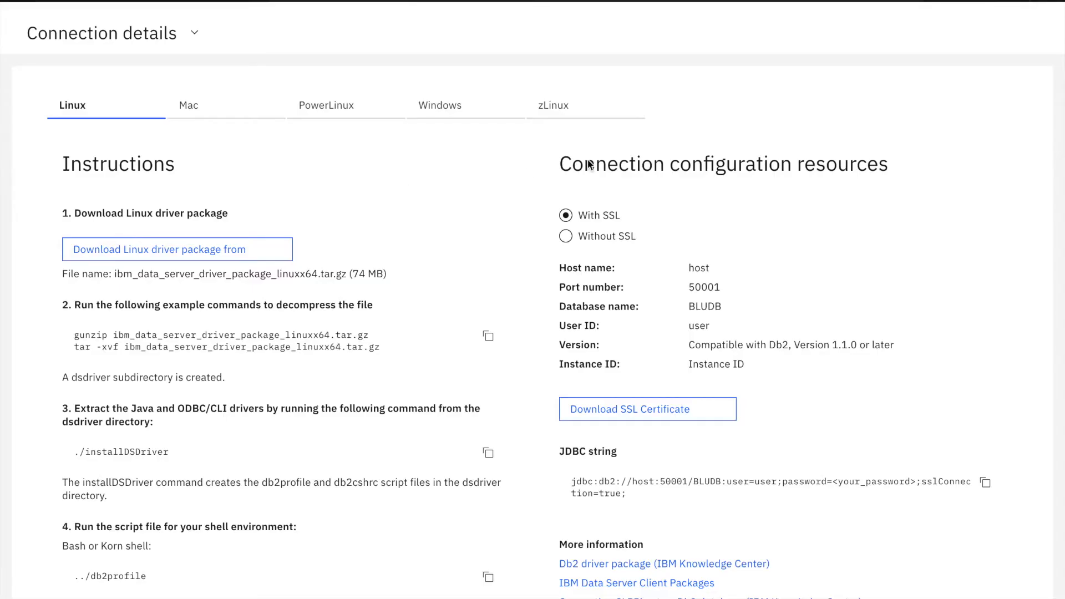
# Step: Show the Windows connection details, switch the configuration resources to Without SSL, and review them
pyautogui.click(443, 107)
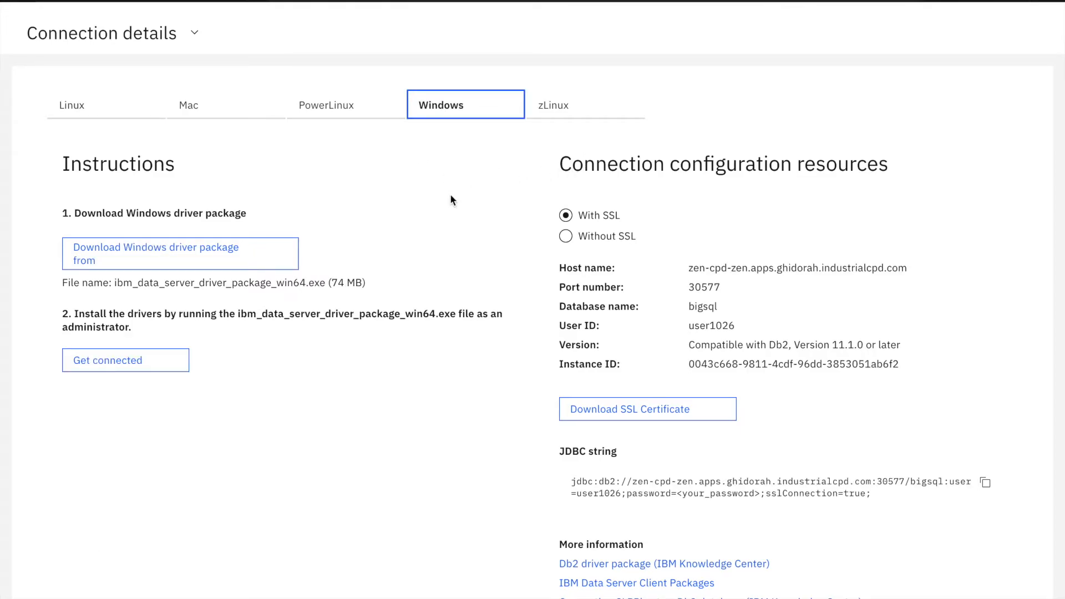
pyautogui.scroll(-2, 781, 183)
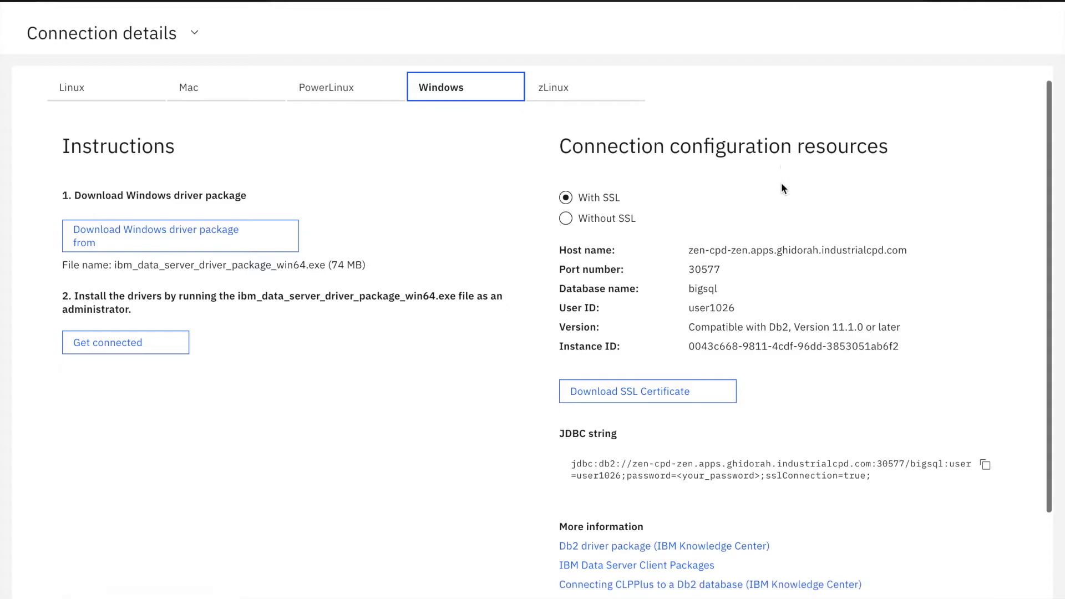
pyautogui.scroll(2, 781, 183)
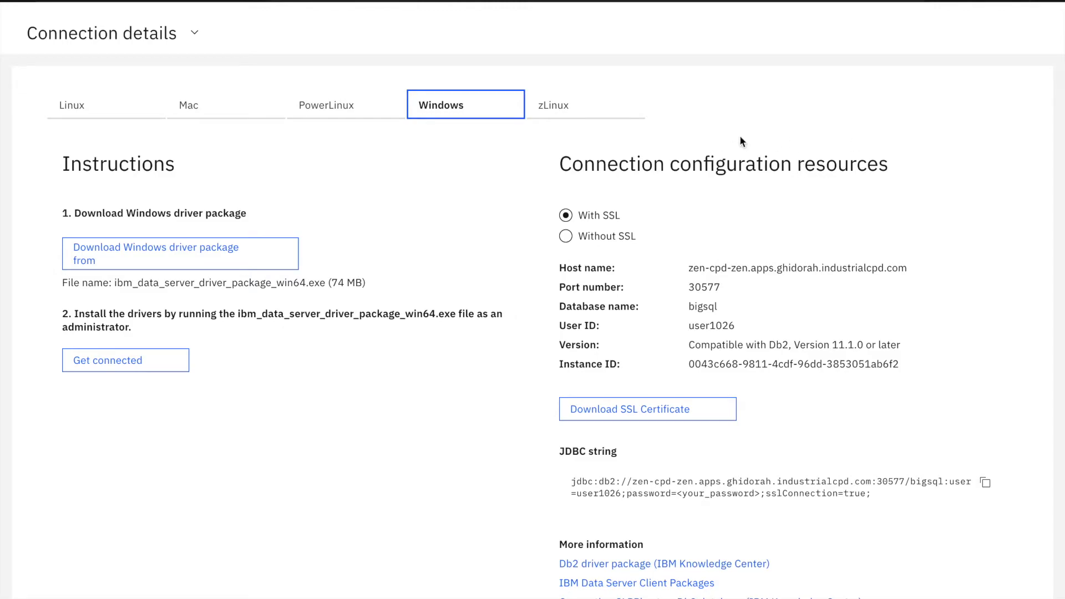
pyautogui.click(567, 237)
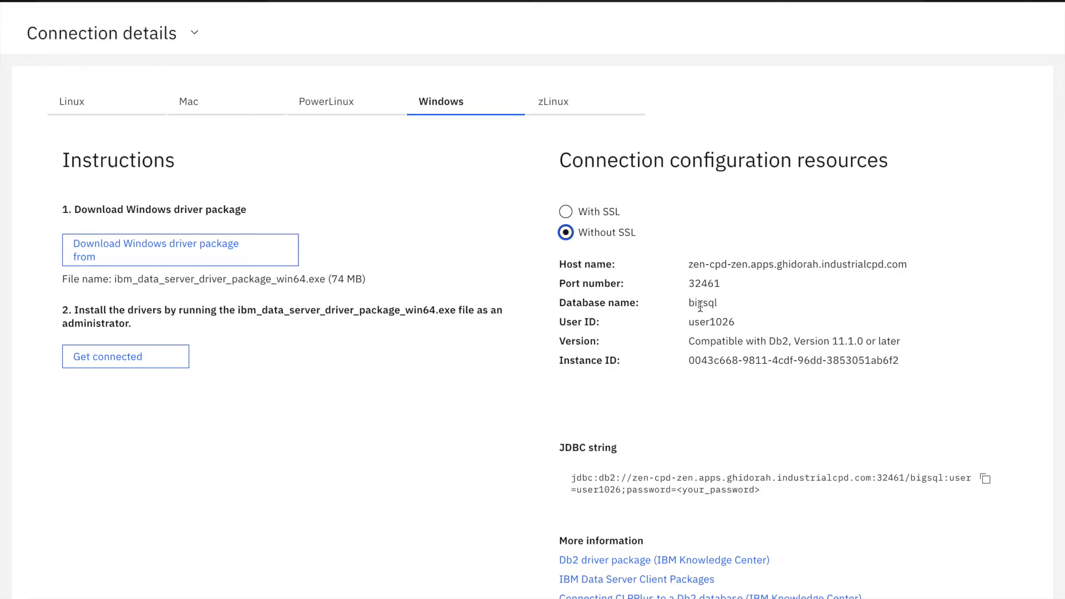
pyautogui.scroll(-2, 745, 328)
pyautogui.scroll(2, 745, 331)
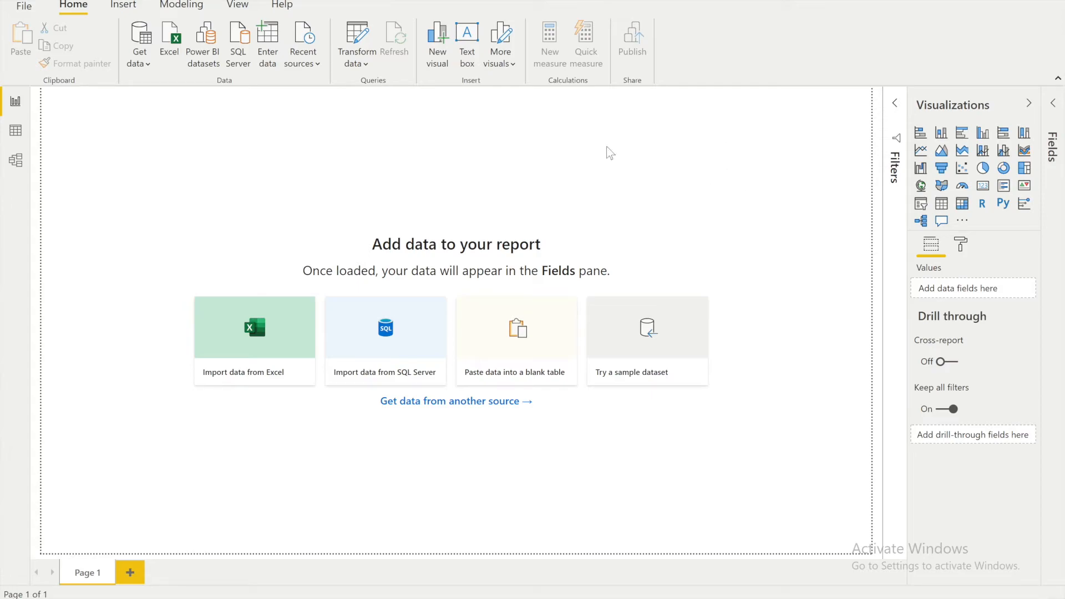
# Step: Switch to Power BI Desktop and start a new data connection to an IBM Db2 database
pyautogui.click(139, 62)
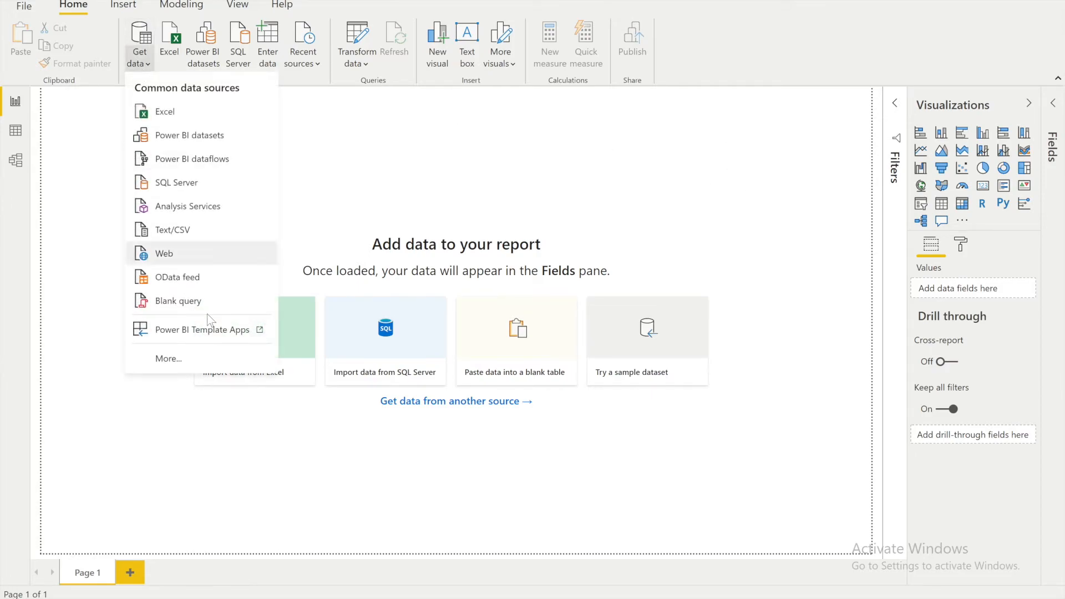
pyautogui.click(170, 356)
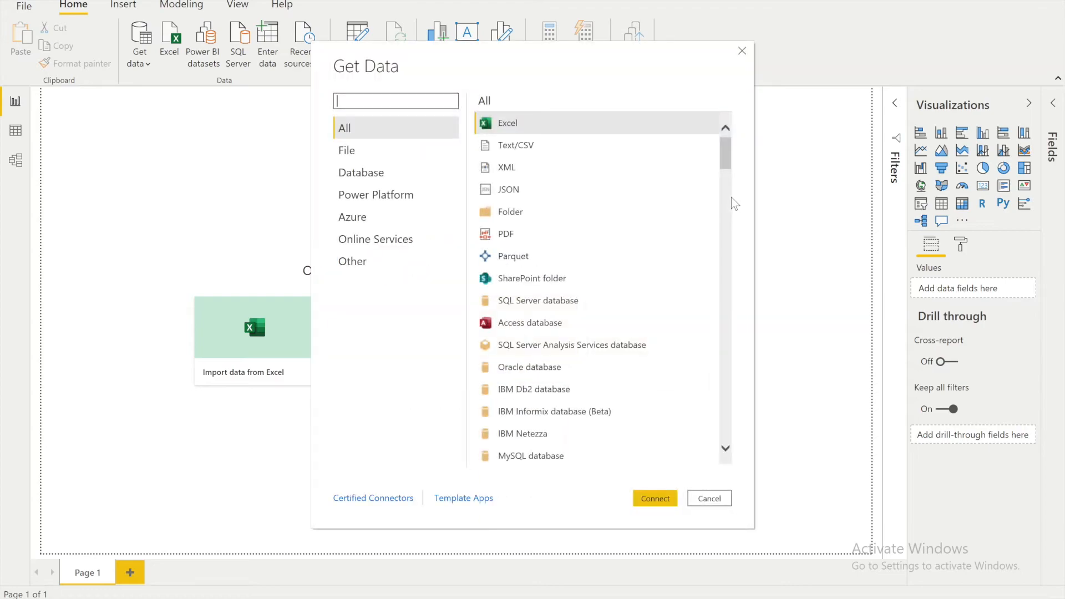
pyautogui.click(554, 397)
pyautogui.click(655, 499)
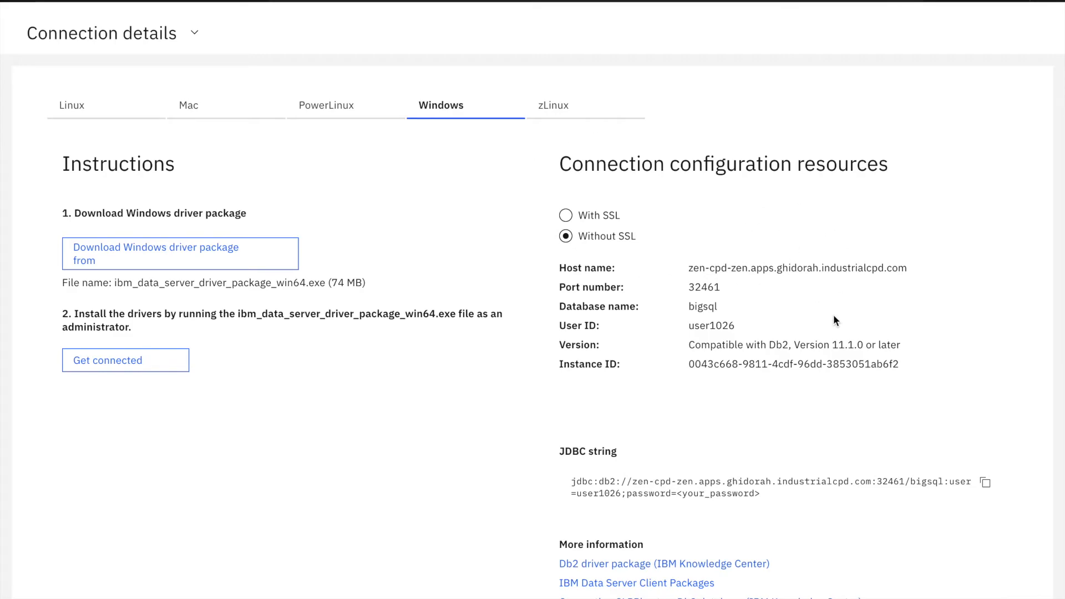
# Step: Copy the host name from Cloud Pak for Data's connection details and connect Power BI to zen-cpd-zen.apps.ghidorah.industrialcpd.com:32461, database bigsql
pyautogui.moveTo(688, 268); pyautogui.dragTo(912, 268)
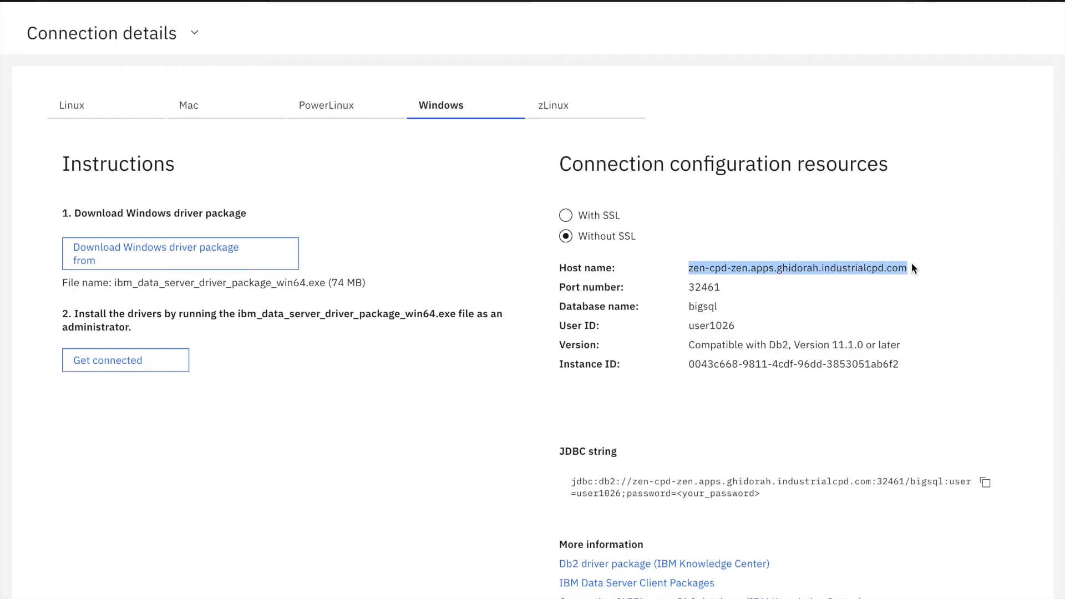
pyautogui.click(923, 268)
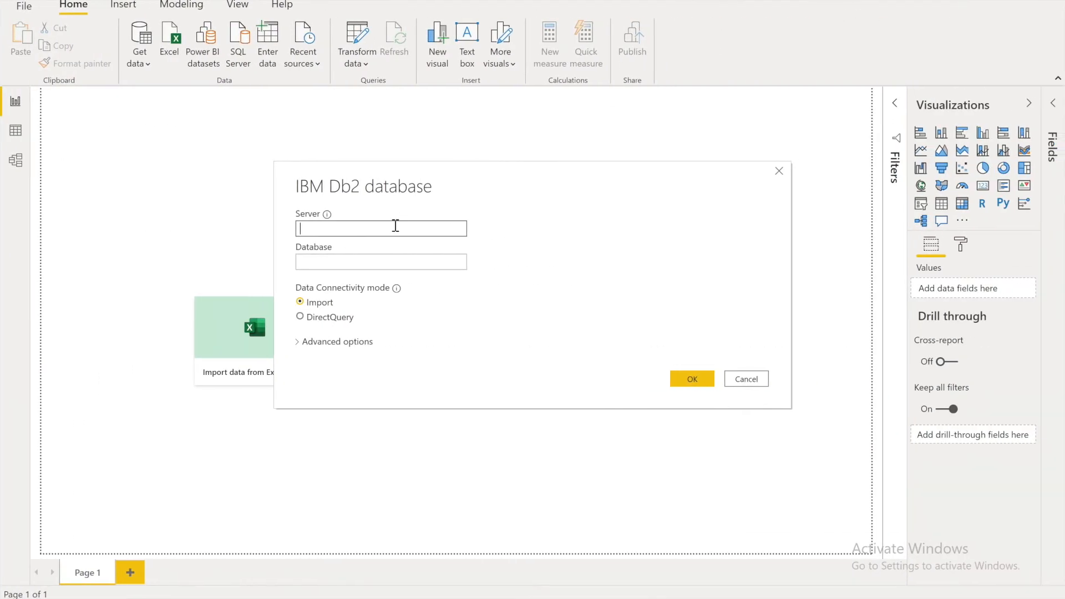
pyautogui.hotkey('ctrl', 'v')
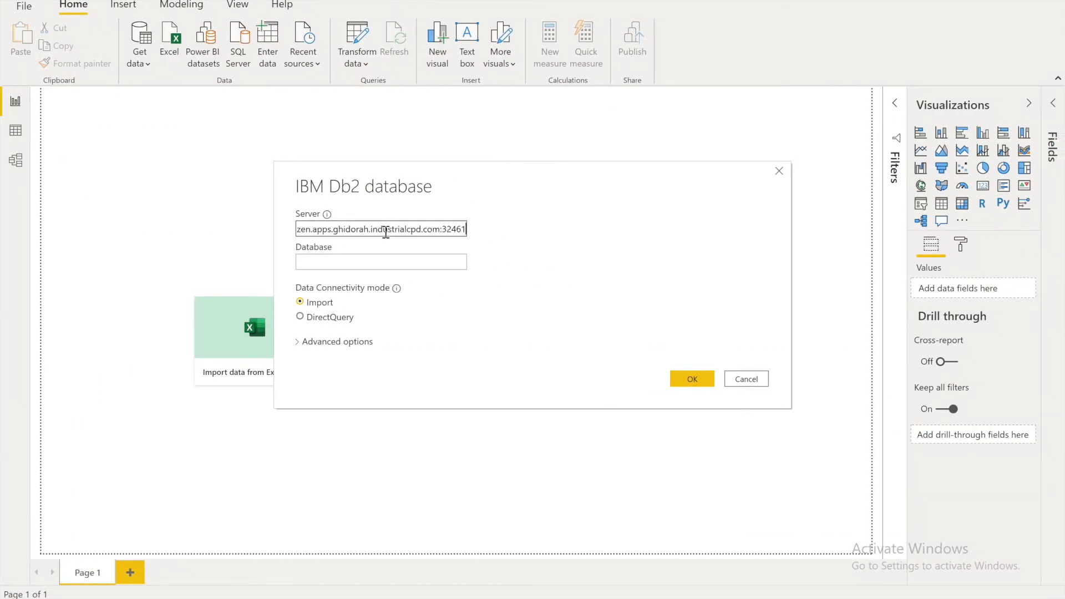
pyautogui.click(426, 261)
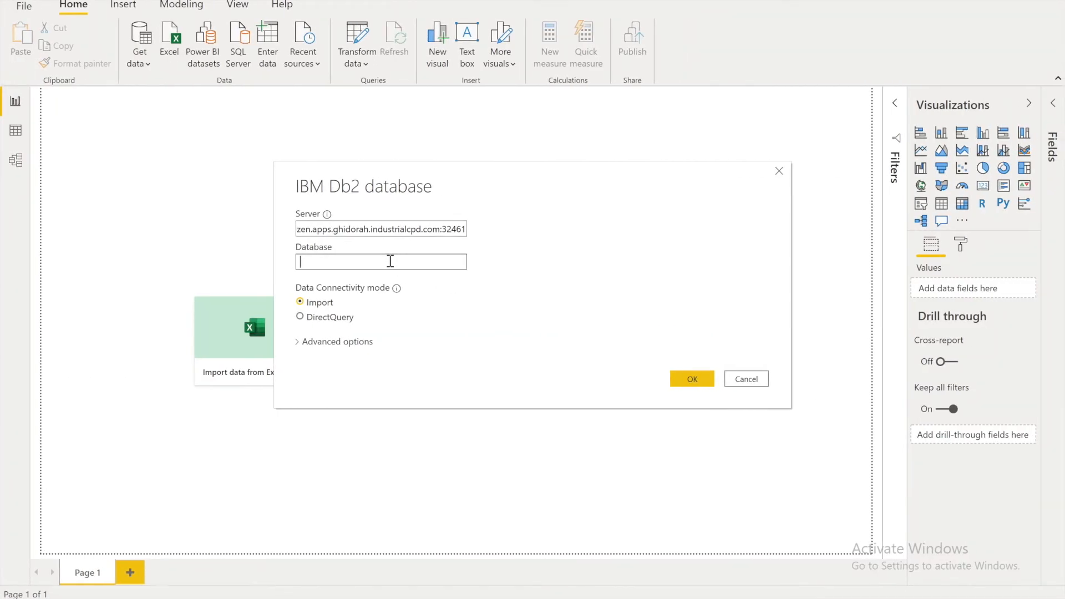
pyautogui.write('bigsql')
pyautogui.click(700, 378)
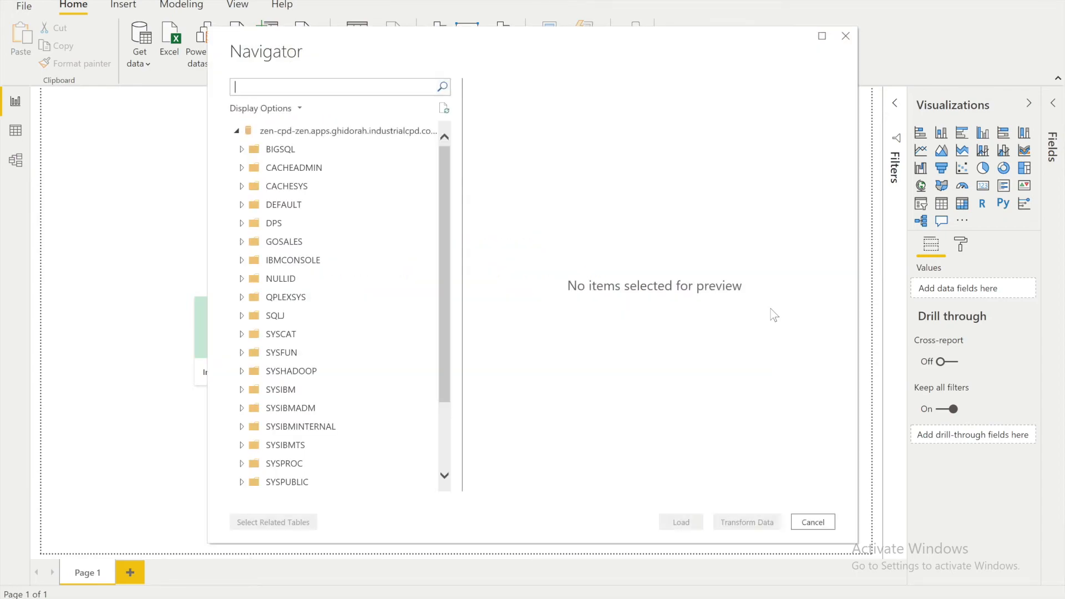
# Step: Expand the USER999 schema in the Navigator to view its contents, and cancel without loading data
pyautogui.moveTo(443, 164); pyautogui.dragTo(440, 285)
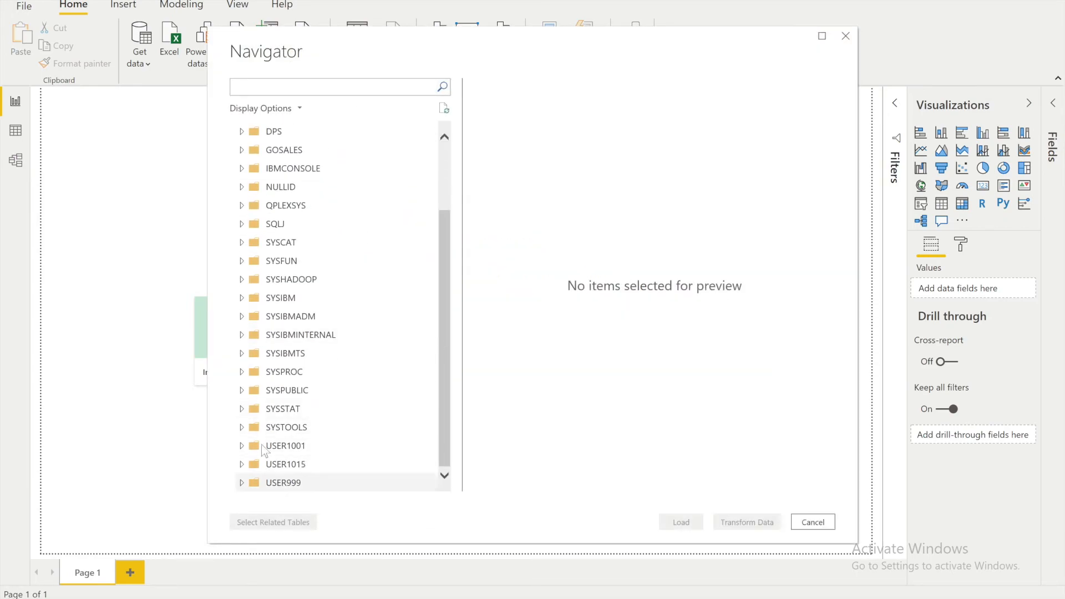
pyautogui.click(280, 482)
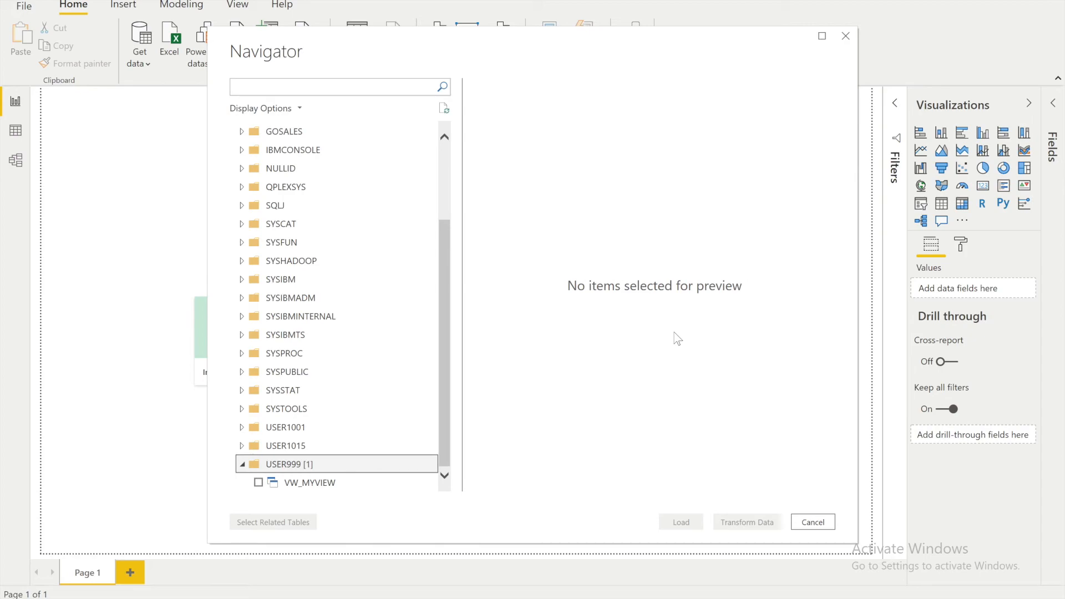
pyautogui.click(816, 521)
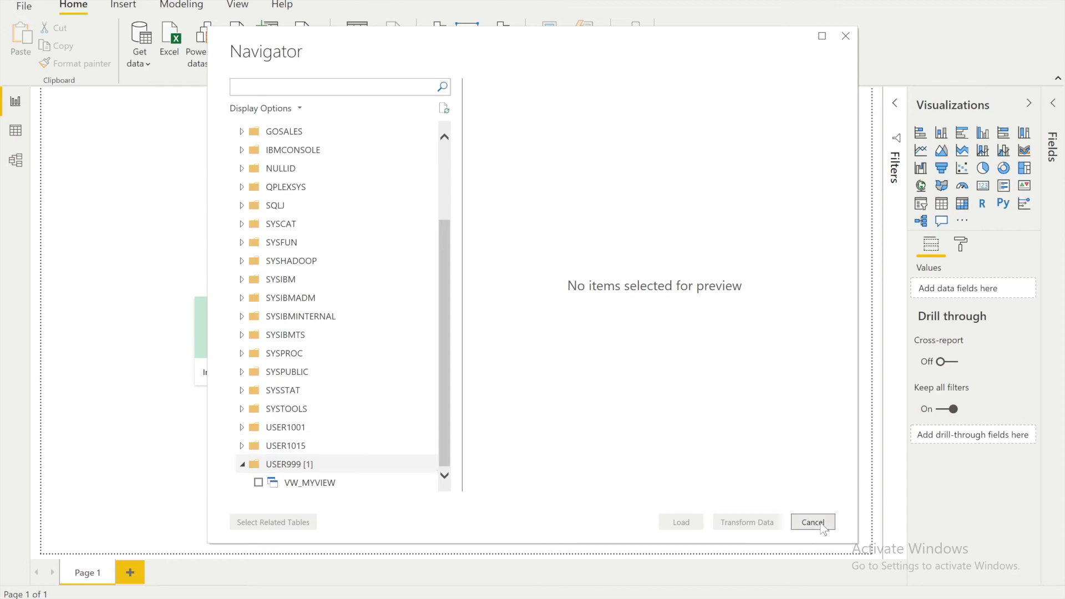